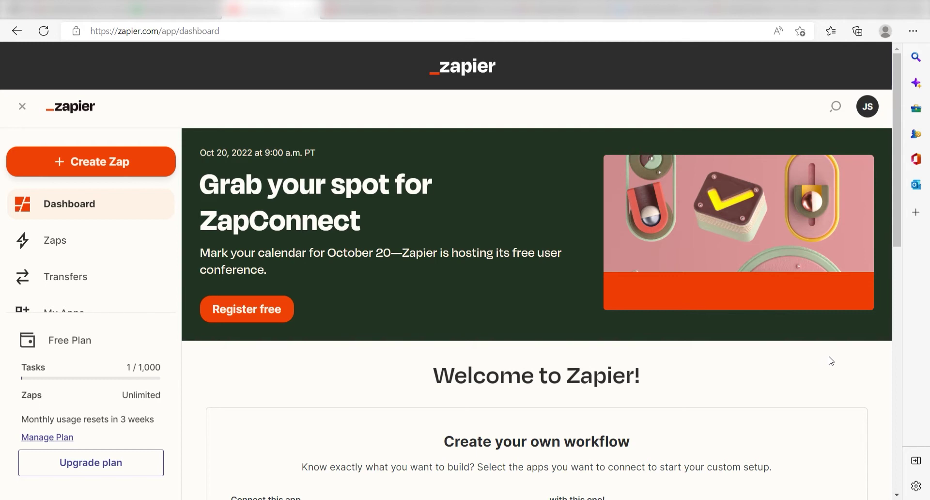
# Start a new Zap with Discord's New Message Posted to Channel trigger.
pyautogui.click(157, 177)
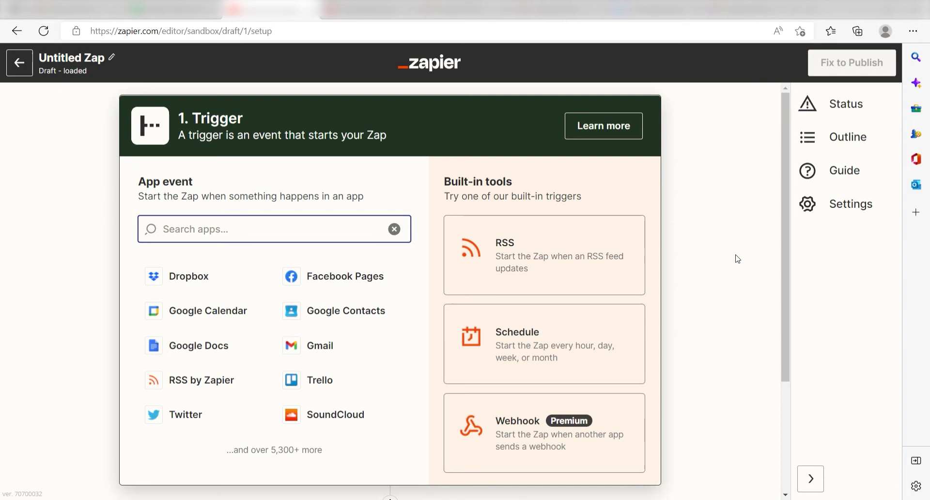
pyautogui.write('discord')
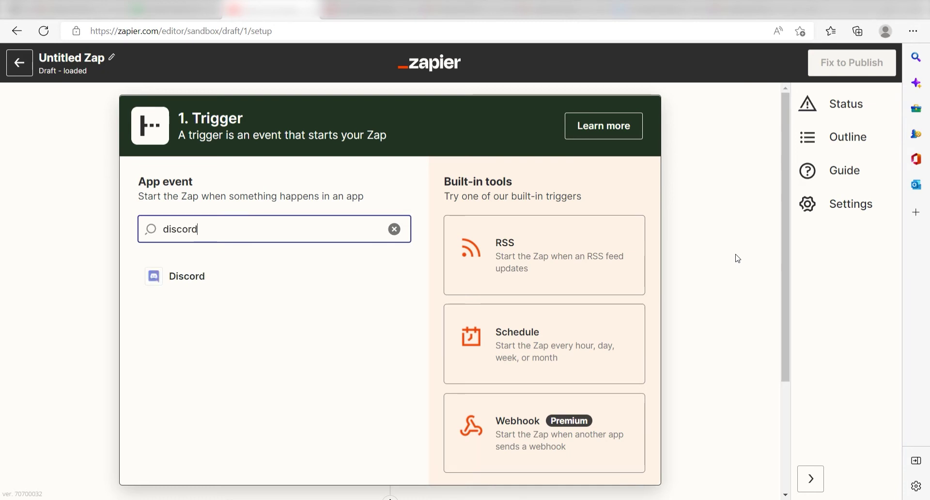
pyautogui.click(208, 276)
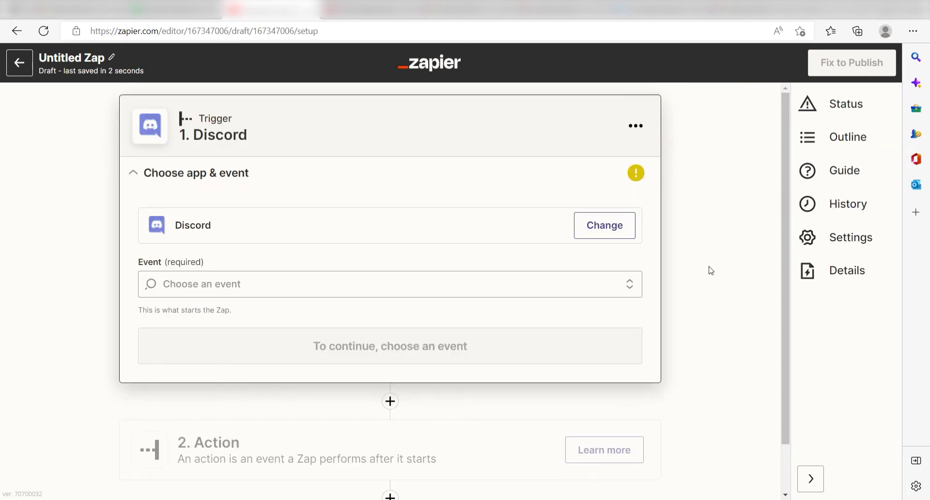
pyautogui.click(567, 285)
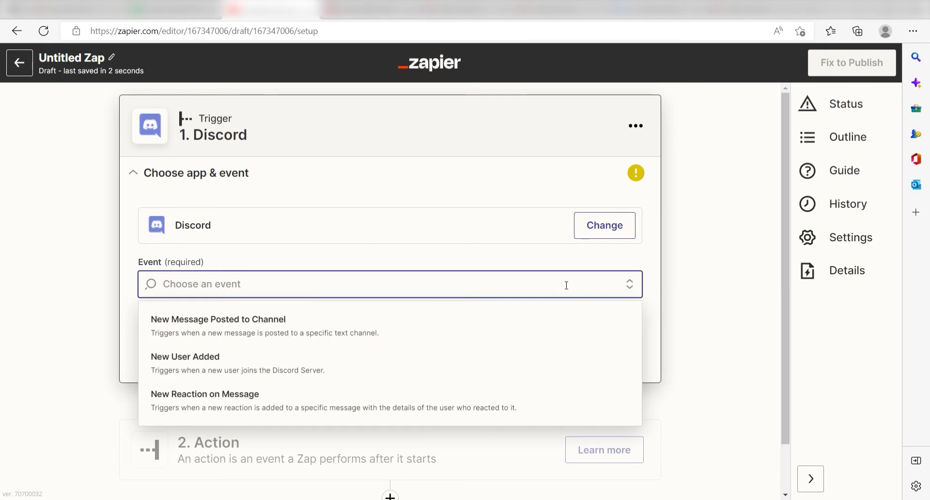
pyautogui.click(519, 332)
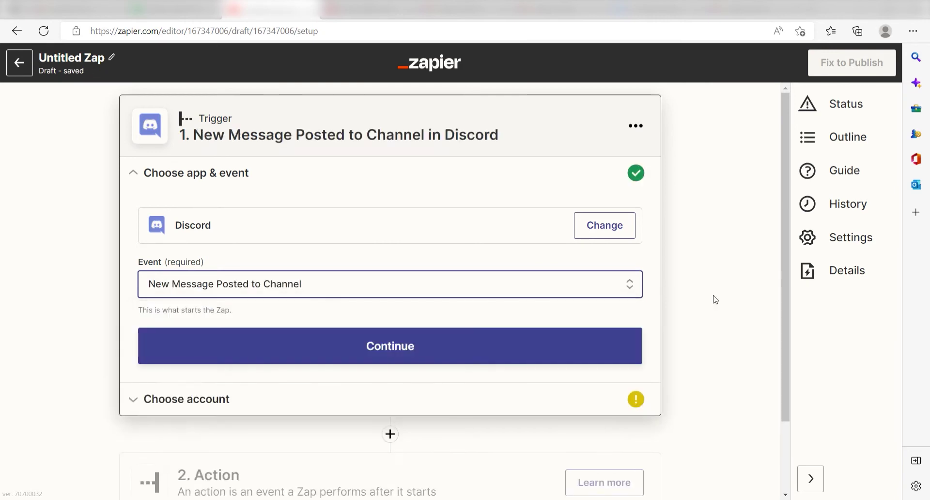
pyautogui.click(418, 356)
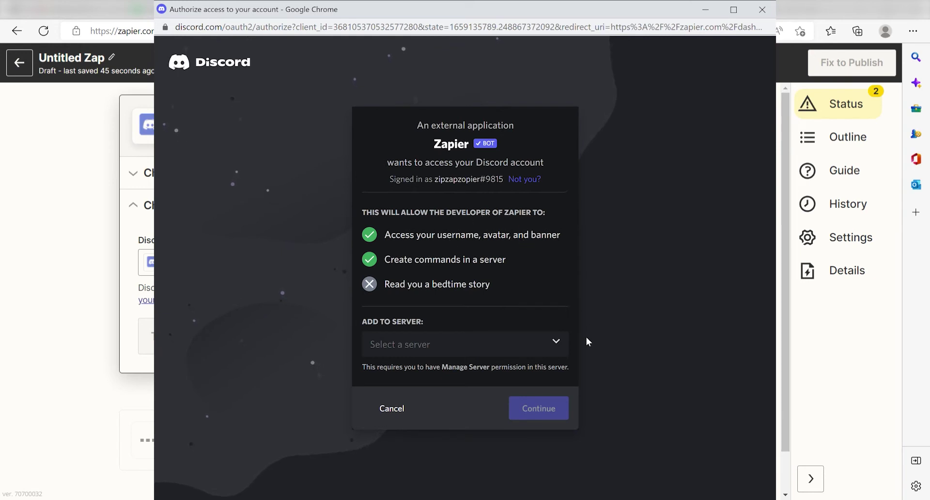
# Add and authorize Zapier on the zipzapzopier's tunes Discord server.
pyautogui.click(555, 343)
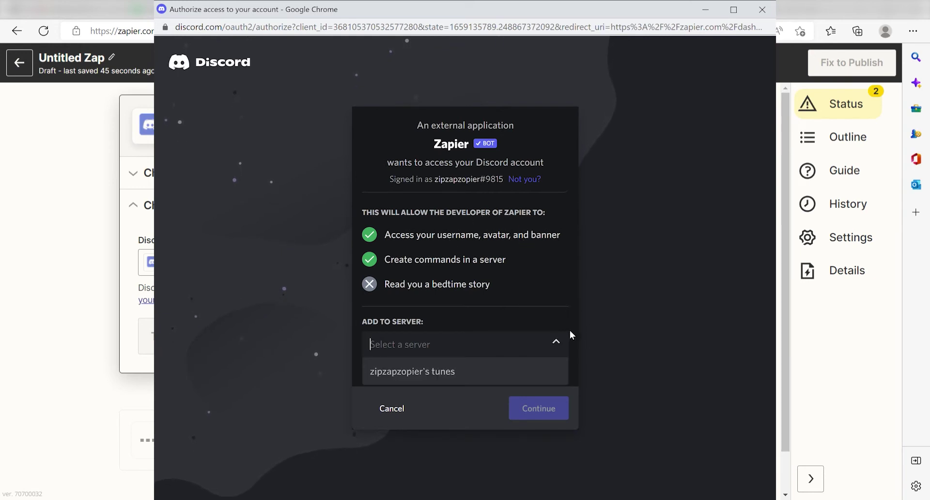
pyautogui.click(535, 365)
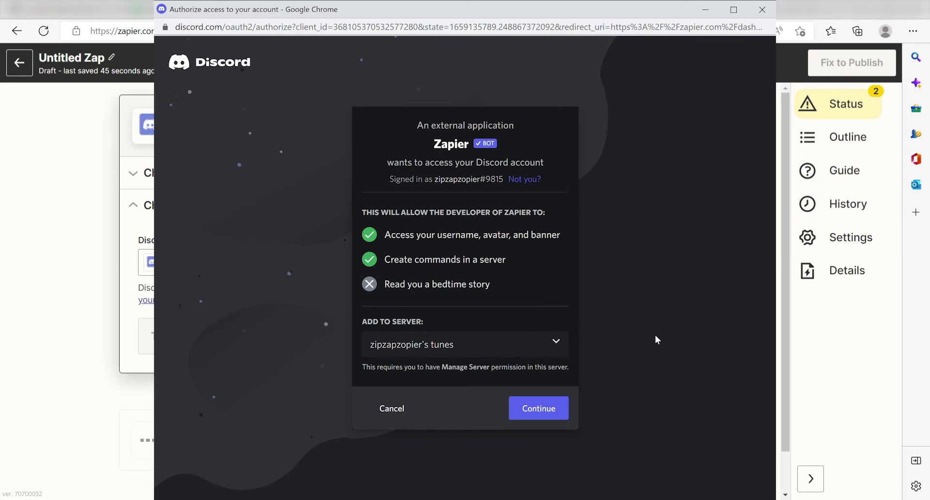
pyautogui.click(554, 407)
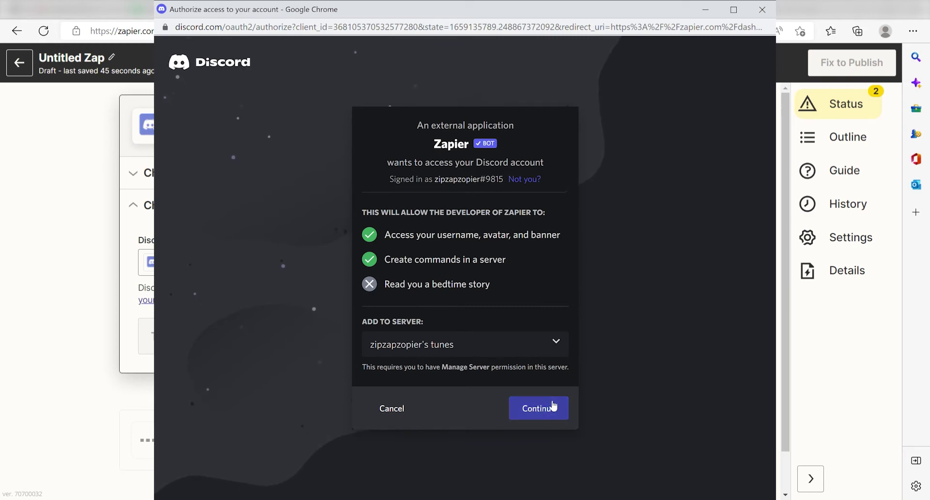
pyautogui.scroll(-1, 633, 274)
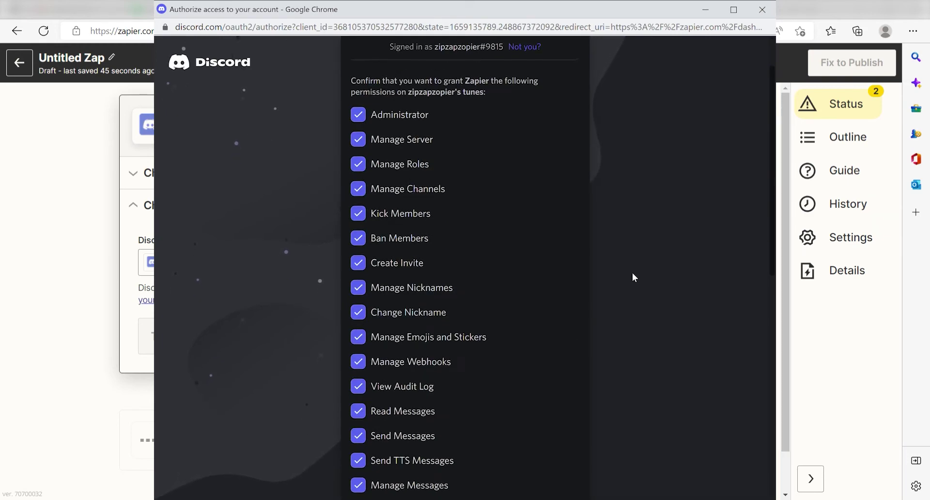
pyautogui.scroll(-5, 633, 277)
pyautogui.scroll(-3, 632, 272)
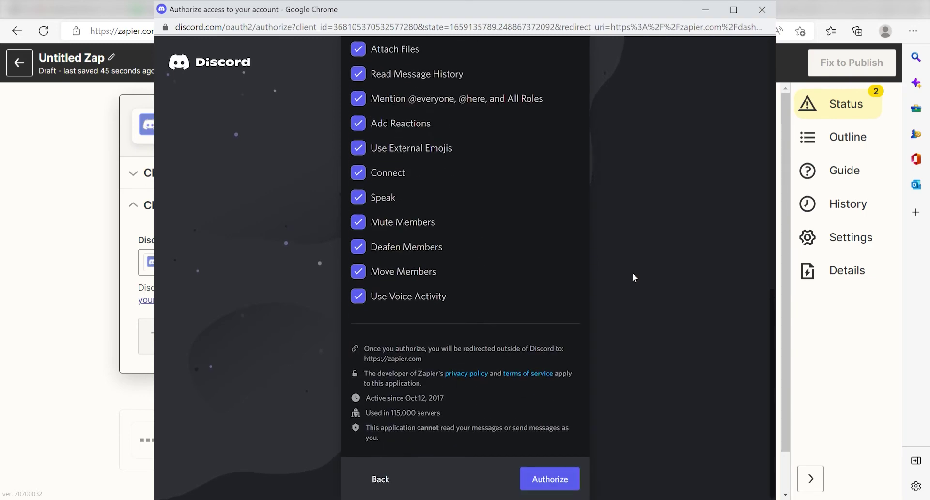
pyautogui.click(561, 478)
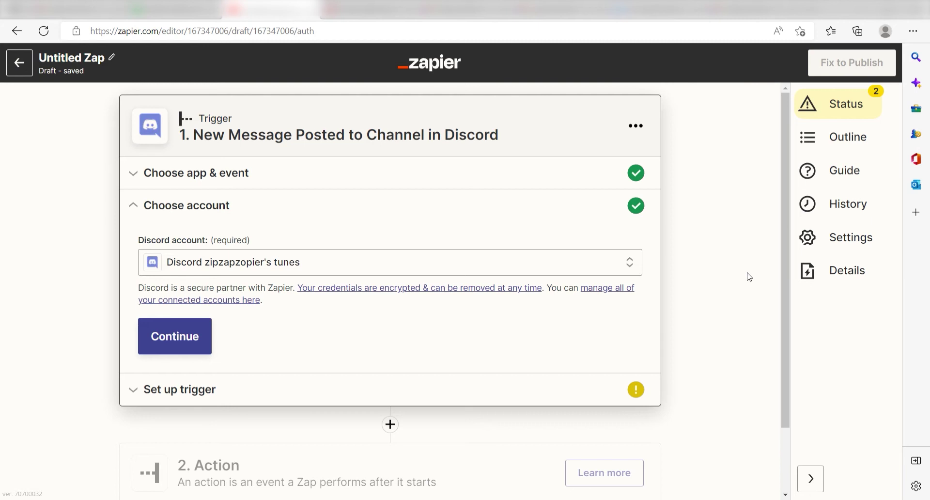
# Set the trigger to watch the general channel, then test it to find a sample message.
pyautogui.click(174, 336)
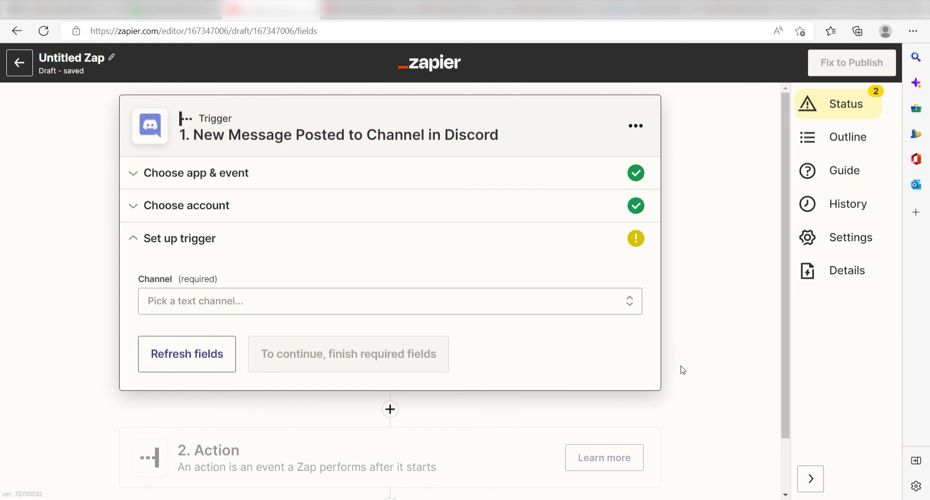
pyautogui.click(592, 303)
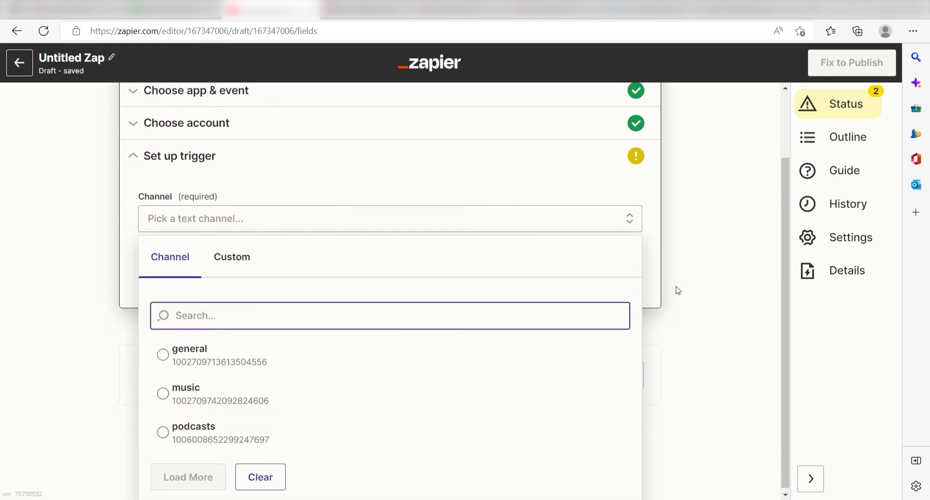
pyautogui.click(291, 355)
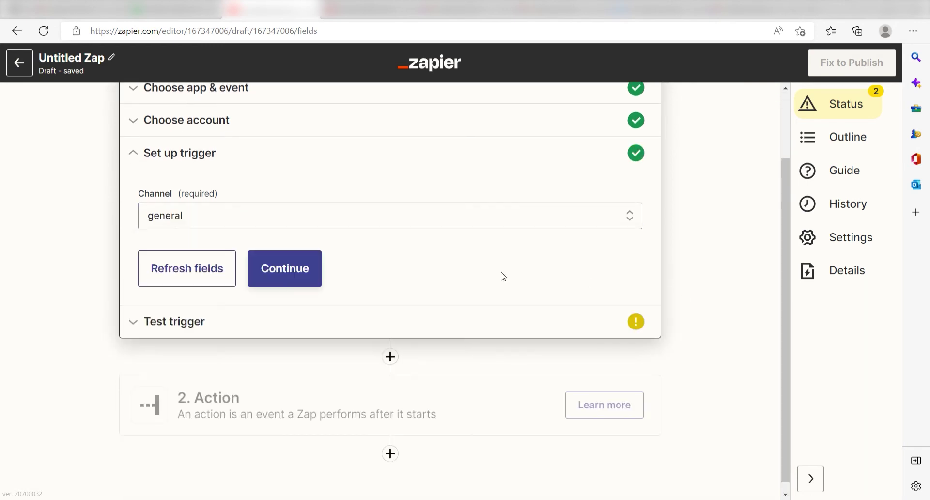
pyautogui.click(291, 270)
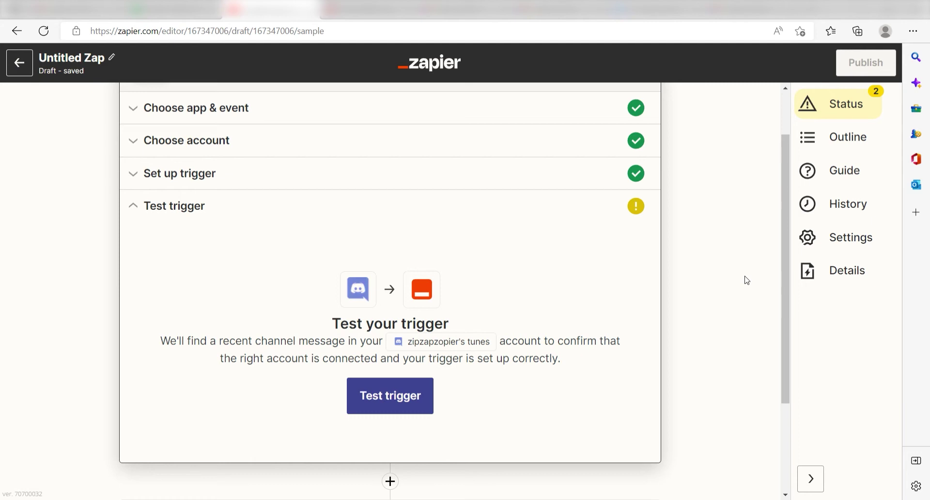
pyautogui.click(403, 408)
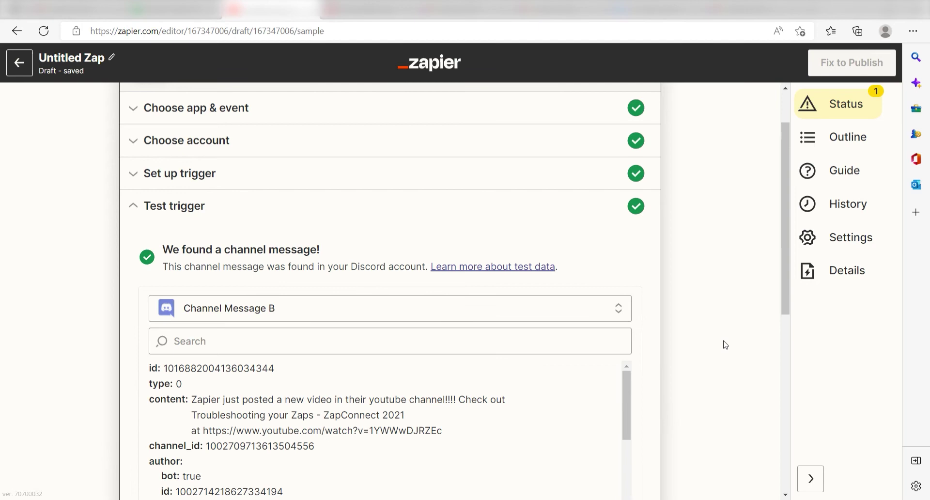
pyautogui.scroll(-2, 726, 326)
pyautogui.scroll(-3, 727, 326)
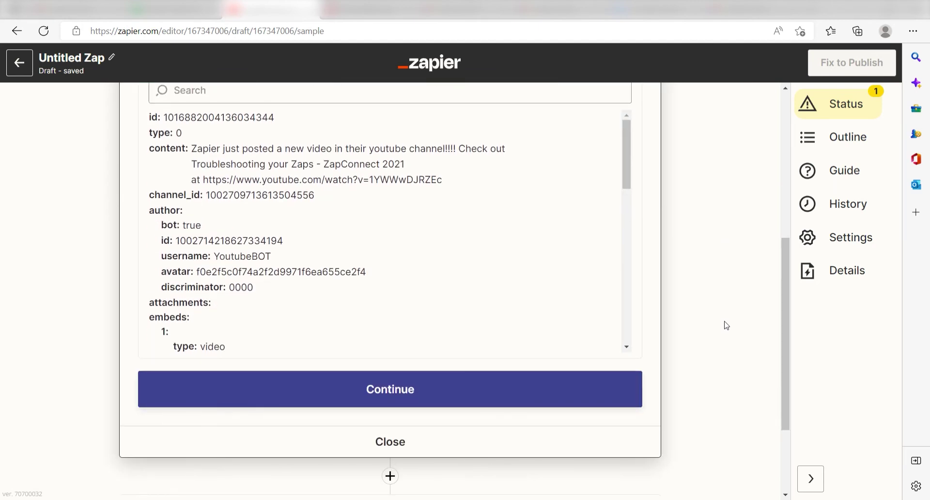
# Choose SMS by Zapier with the Send SMS event as the action.
pyautogui.click(420, 391)
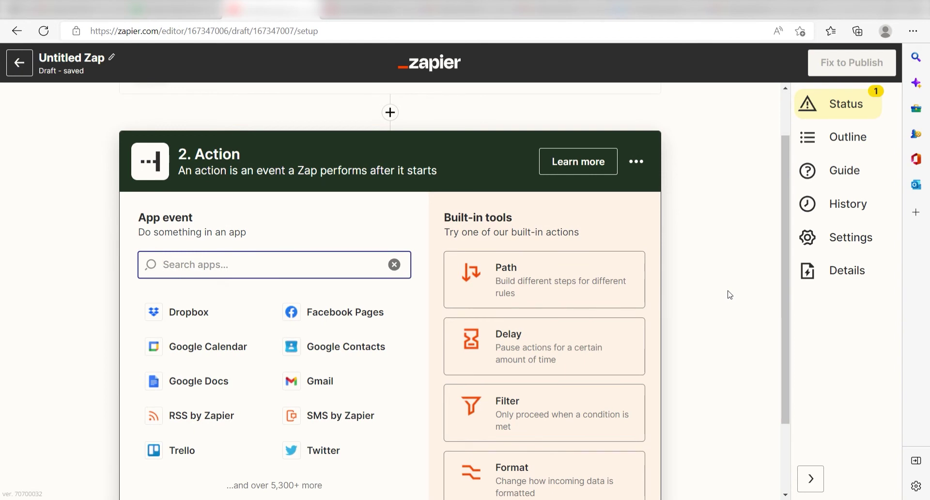
pyautogui.write('sms')
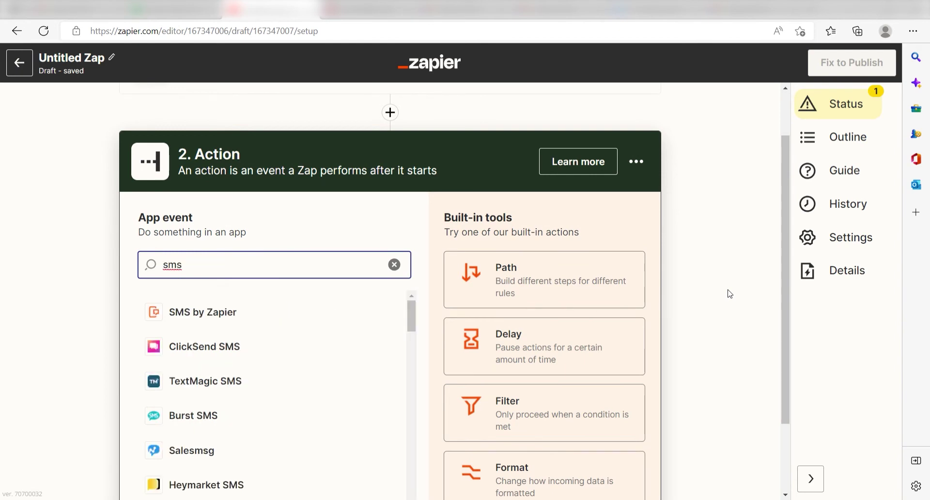
pyautogui.scroll(-1, 729, 295)
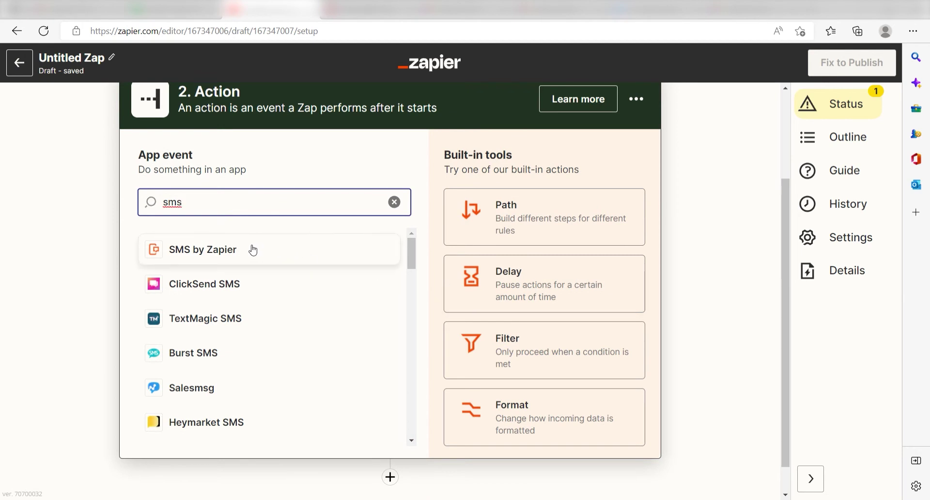
pyautogui.click(253, 249)
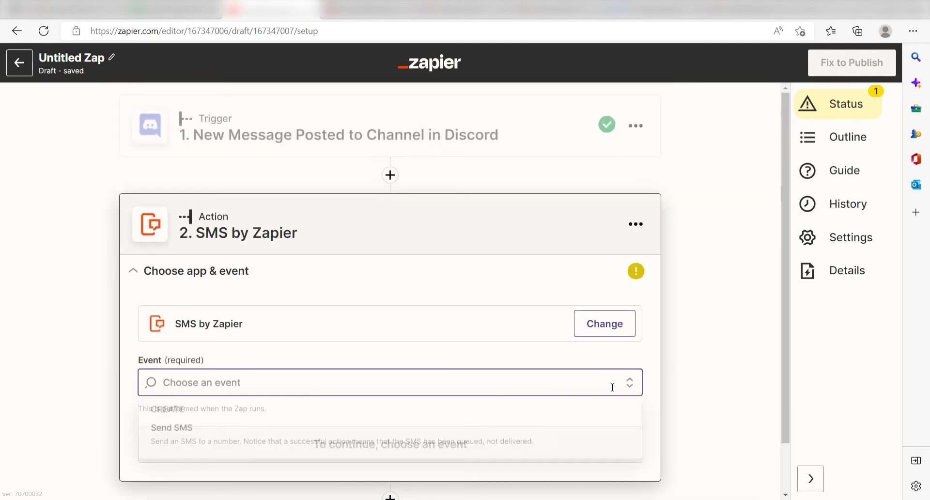
pyautogui.click(526, 388)
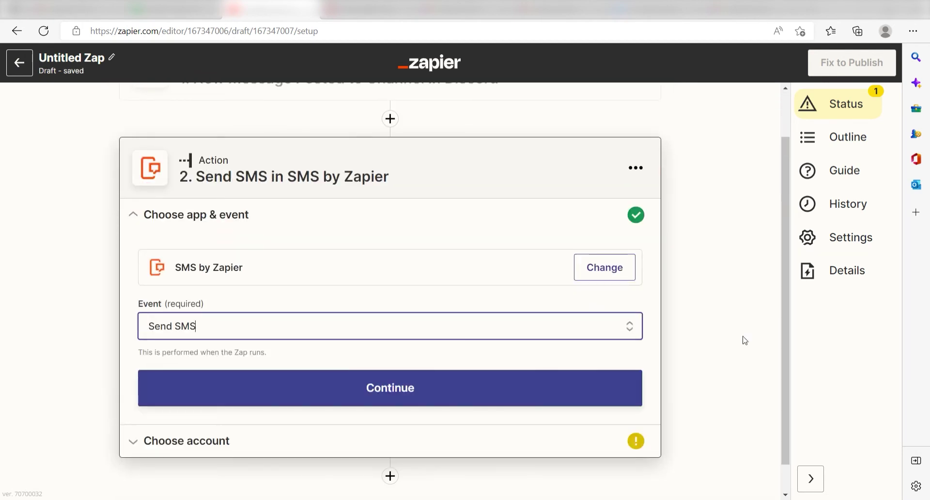
pyautogui.click(588, 395)
pyautogui.scroll(-1, 707, 310)
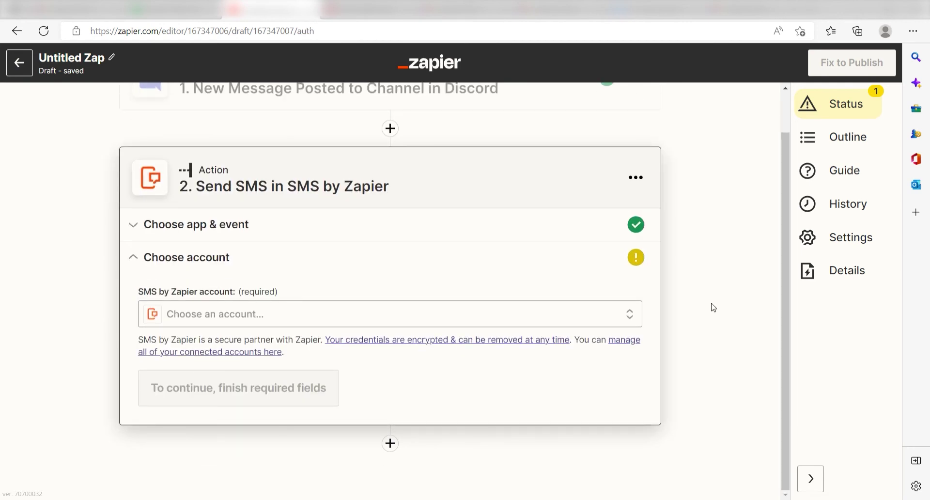
# Connect an SMS by Zapier account using the user's phone number and continue to setup.
pyautogui.click(630, 314)
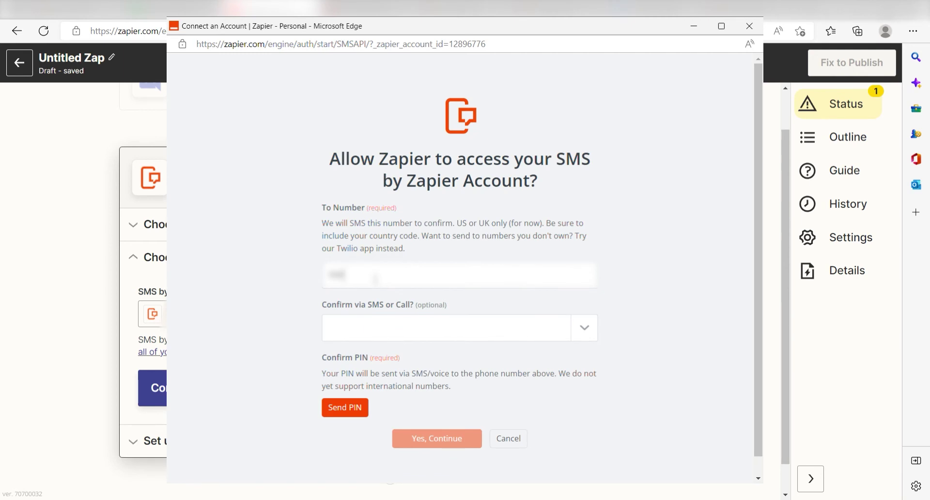
pyautogui.write('77009')
pyautogui.write('1555')
pyautogui.click(160, 361)
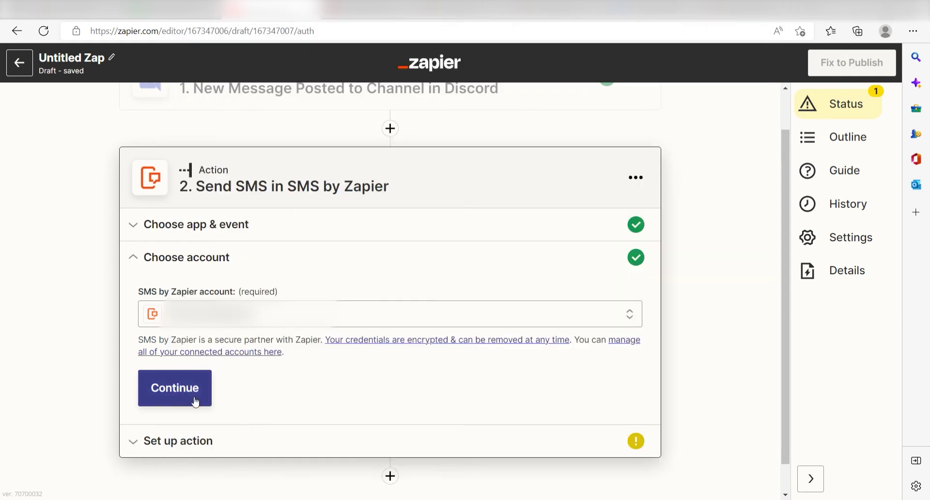
pyautogui.click(188, 398)
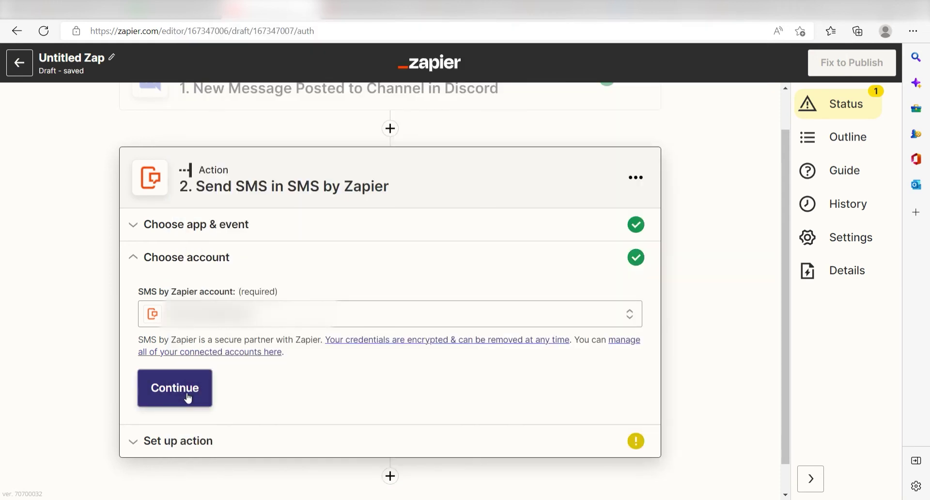
pyautogui.click(188, 397)
pyautogui.click(188, 398)
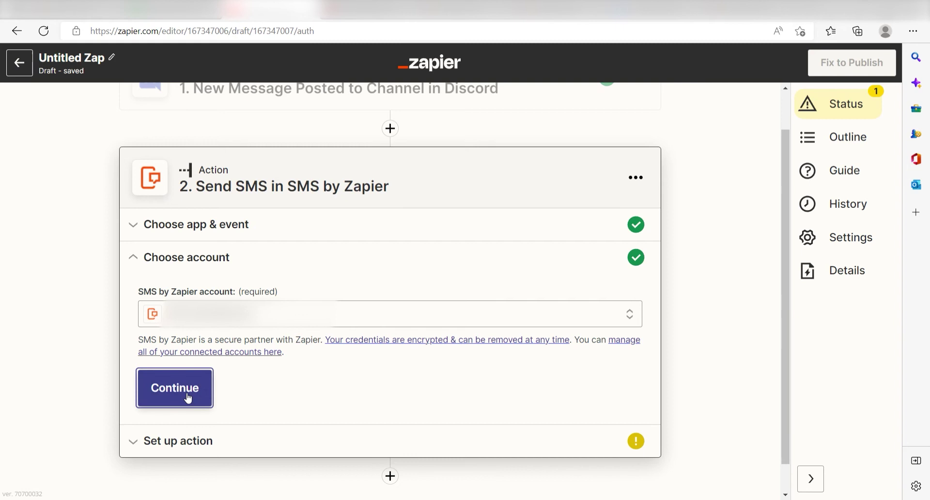
pyautogui.click(188, 397)
# Set the SMS From Number to Random.
pyautogui.scroll(-1, 727, 286)
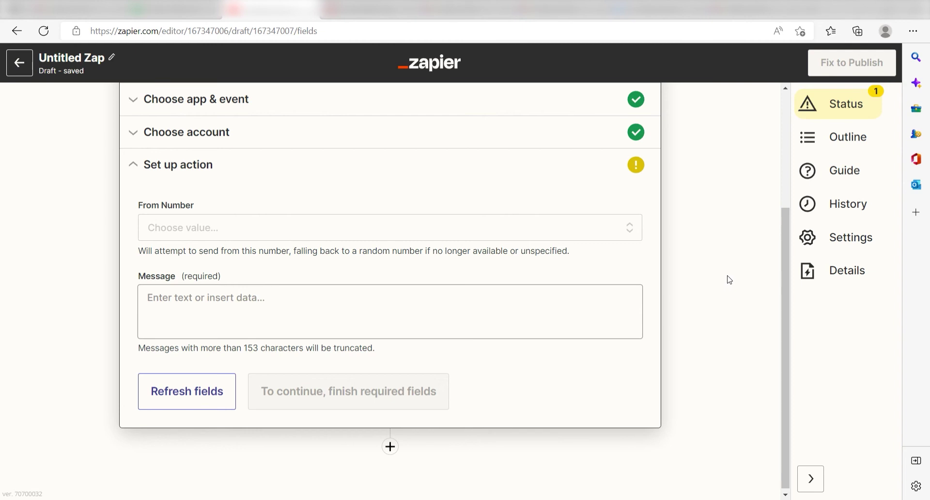
pyautogui.click(584, 234)
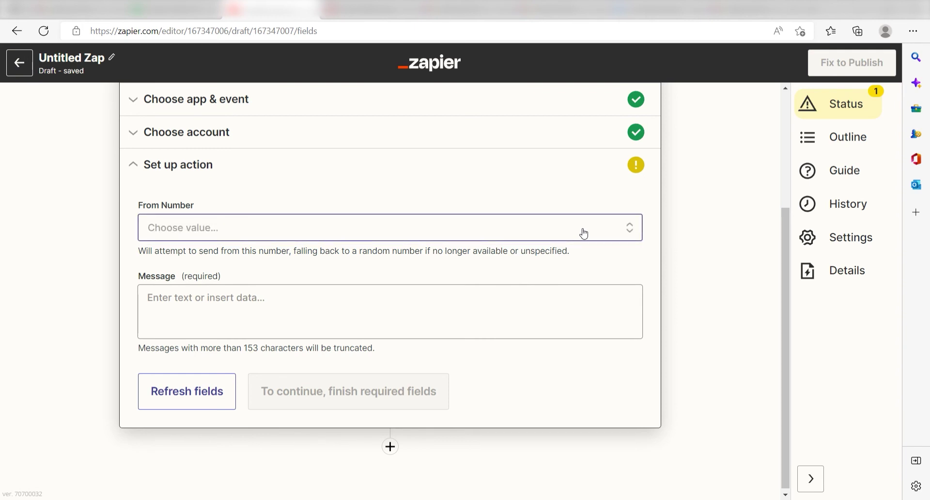
pyautogui.click(584, 233)
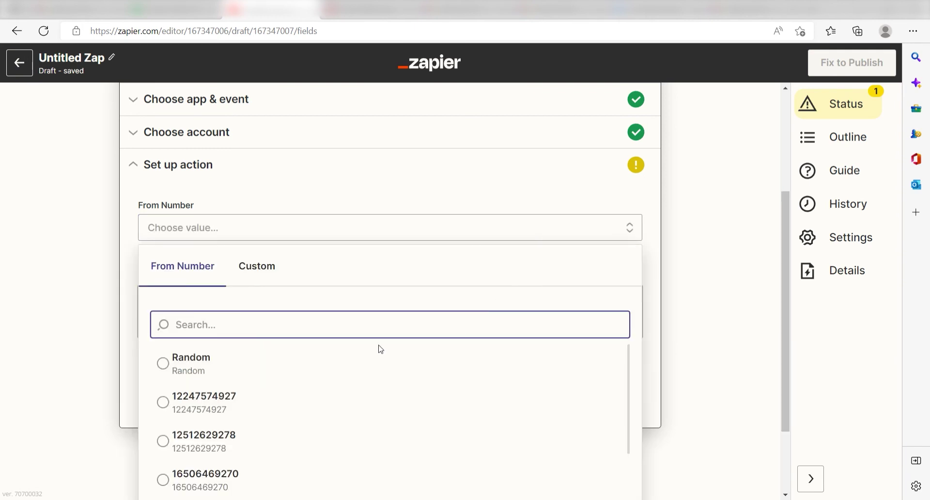
pyautogui.click(342, 370)
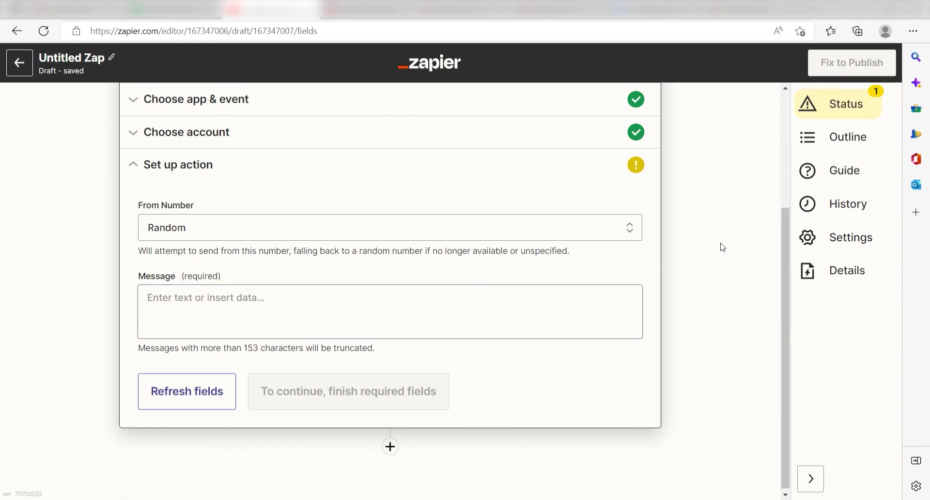
# Compose the message: Author Username, 'just posted a message in discord. Read it here:', new line, Content.
pyautogui.click(513, 306)
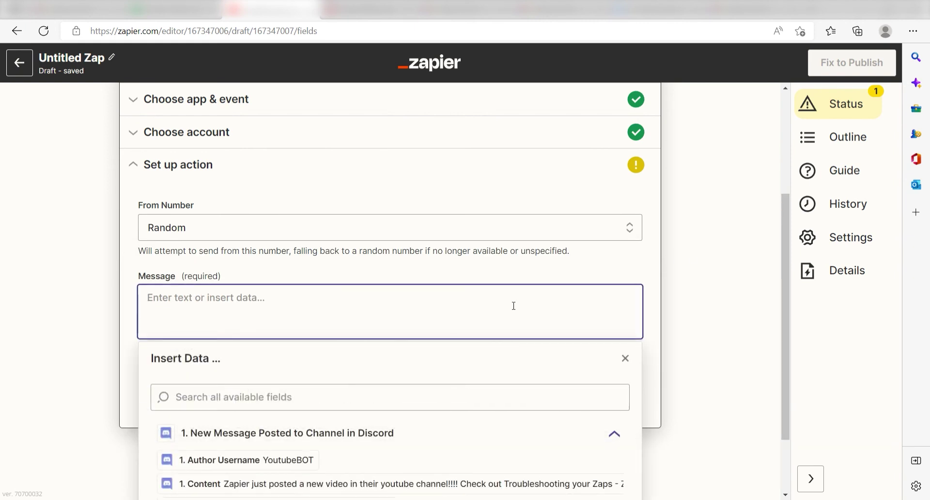
pyautogui.scroll(-2, 484, 267)
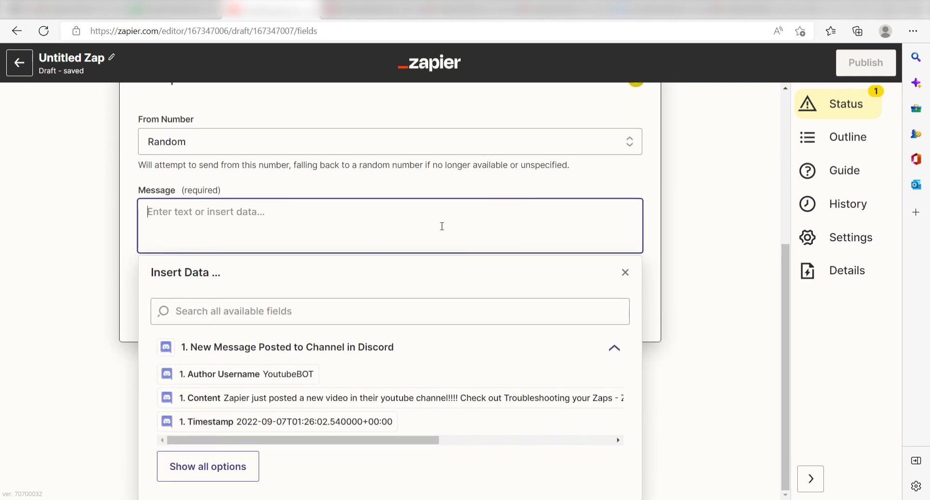
pyautogui.click(291, 374)
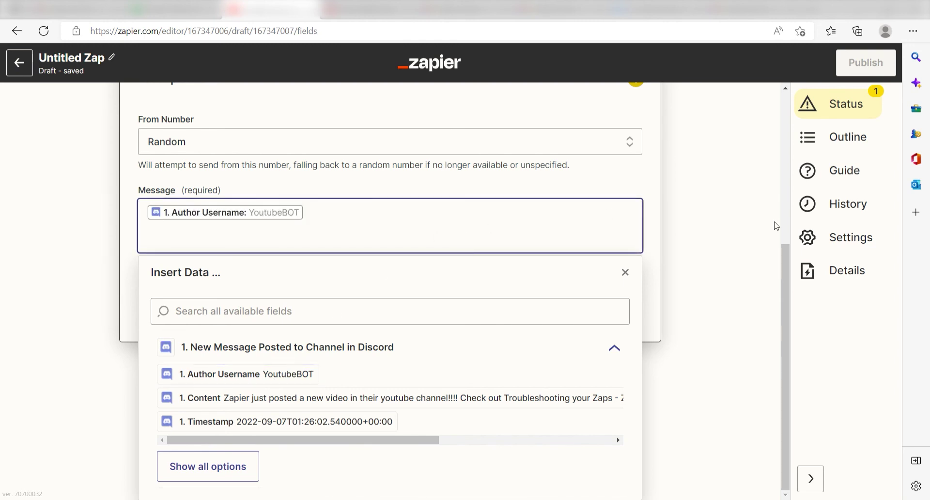
pyautogui.write('just posted a ')
pyautogui.write('message in discord.  ')
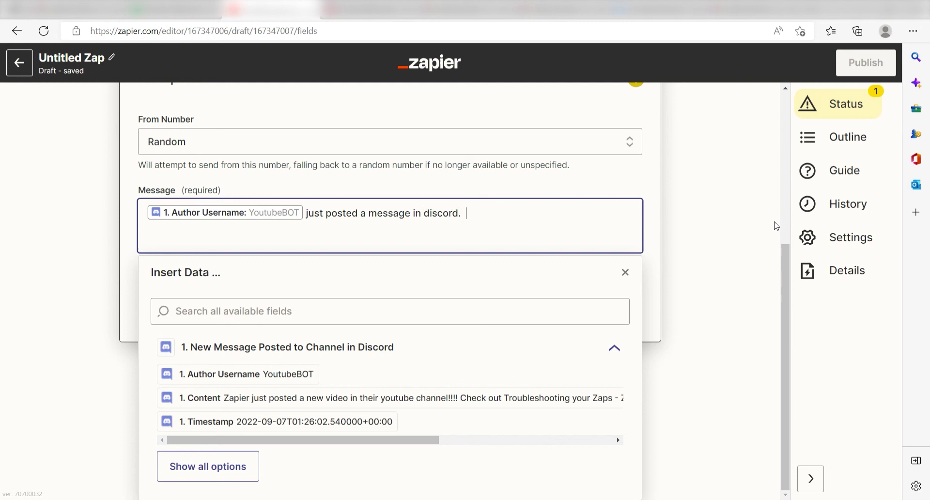
pyautogui.write('Read it here:')
pyautogui.press('Return')
pyautogui.press('Return')
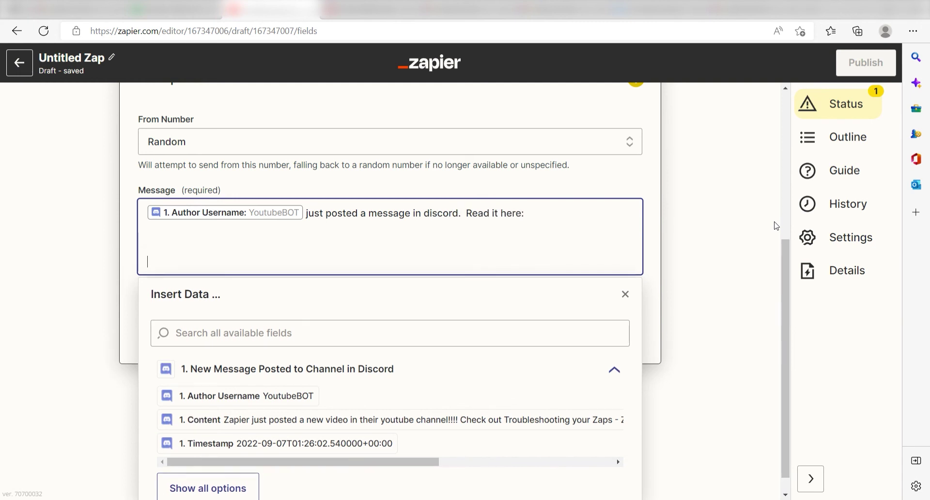
pyautogui.click(606, 420)
pyautogui.click(736, 256)
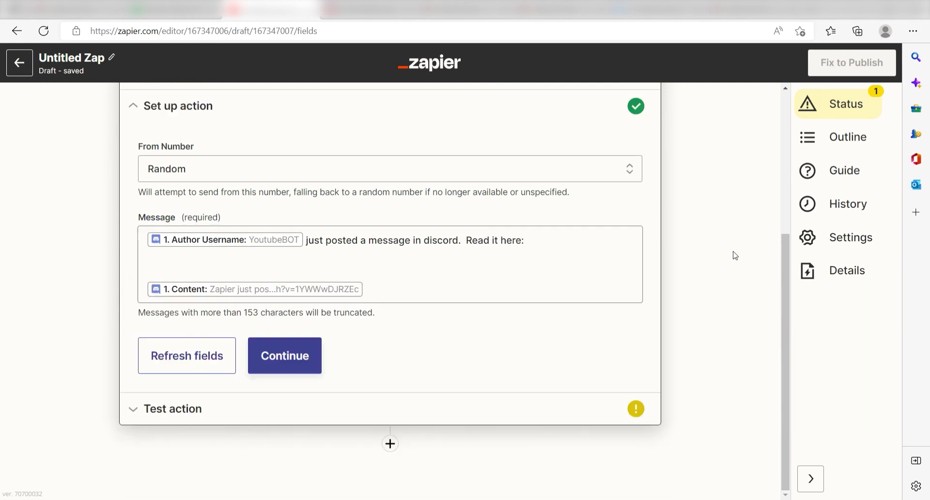
pyautogui.click(287, 357)
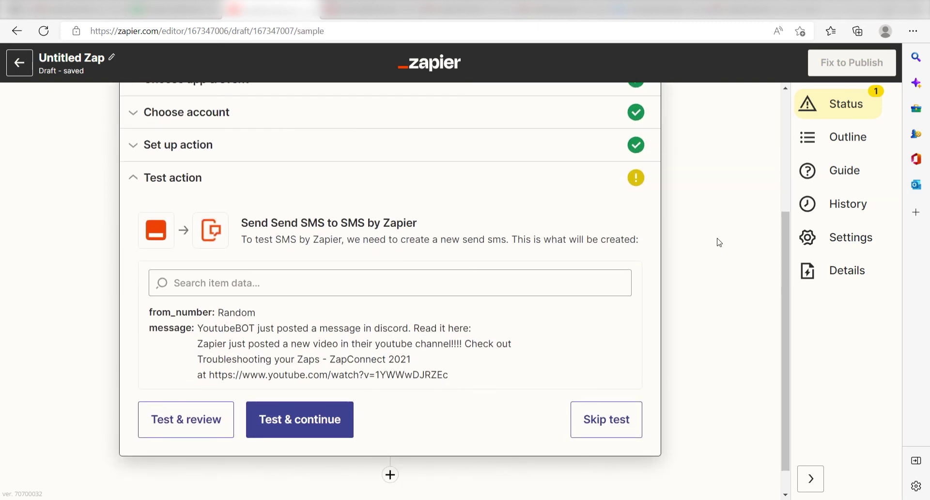
# Send the test SMS with the sample Discord message via Test & review.
pyautogui.click(145, 420)
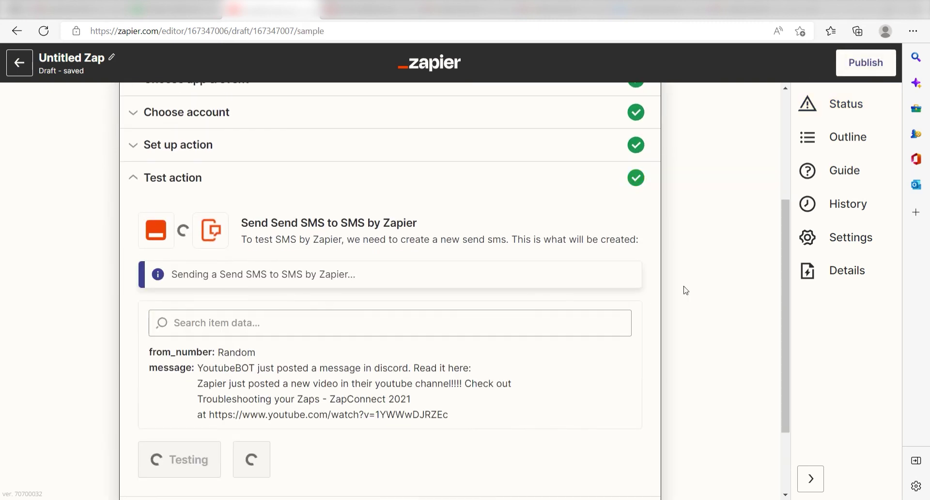